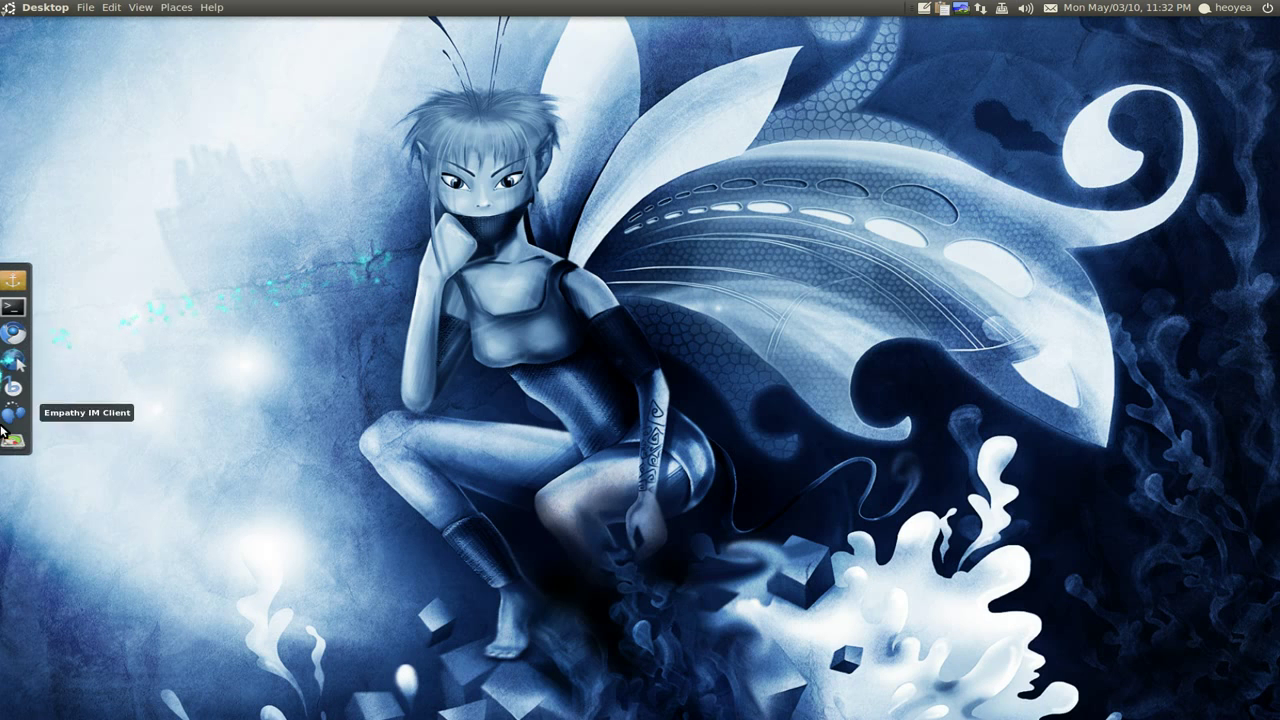
# Step: Open GParted and examine the /dev/sda3, /dev/sda5, /dev/sda6 and /dev/sda7 partitions one after another
pyautogui.click(16, 437)
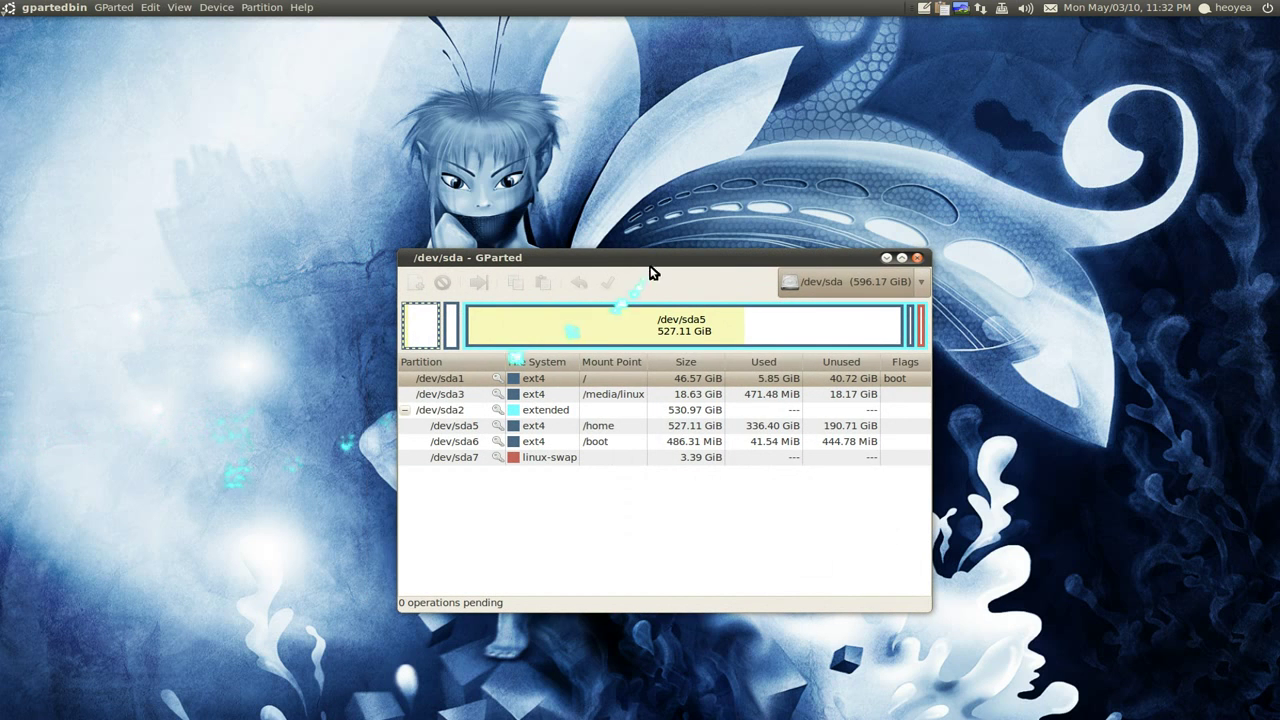
pyautogui.moveTo(652, 262); pyautogui.dragTo(604, 204)
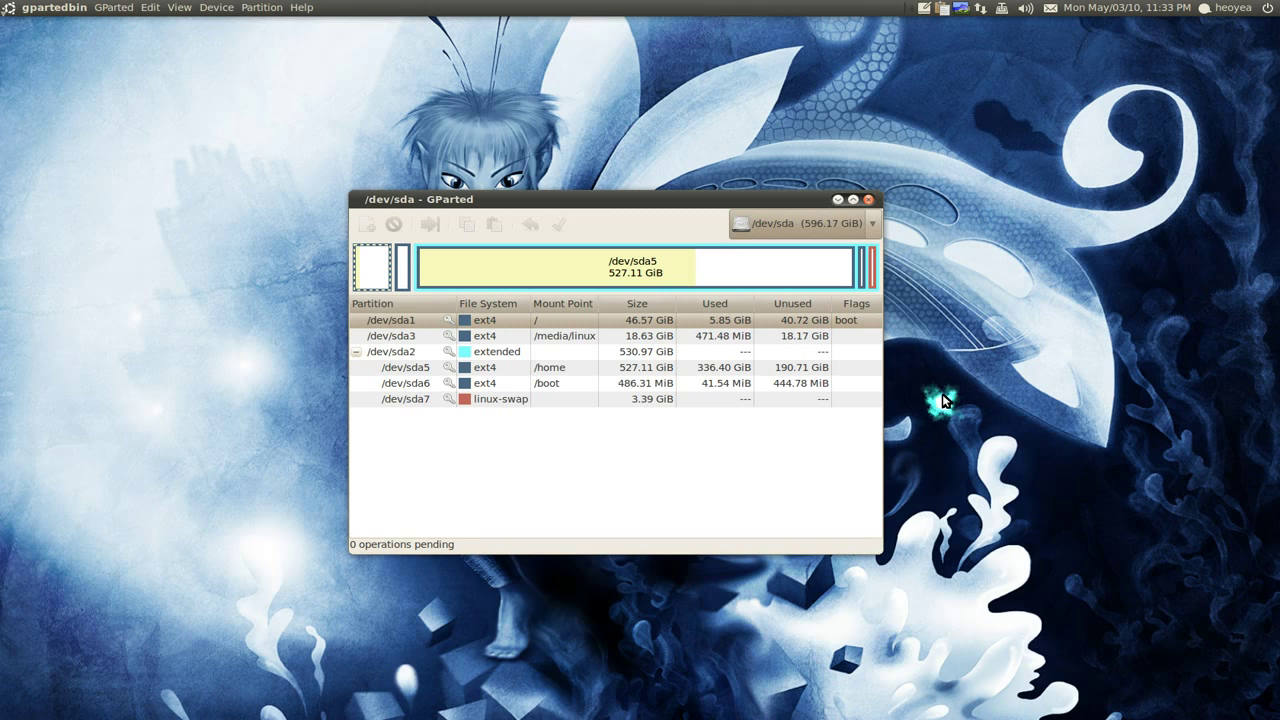
pyautogui.click(585, 337)
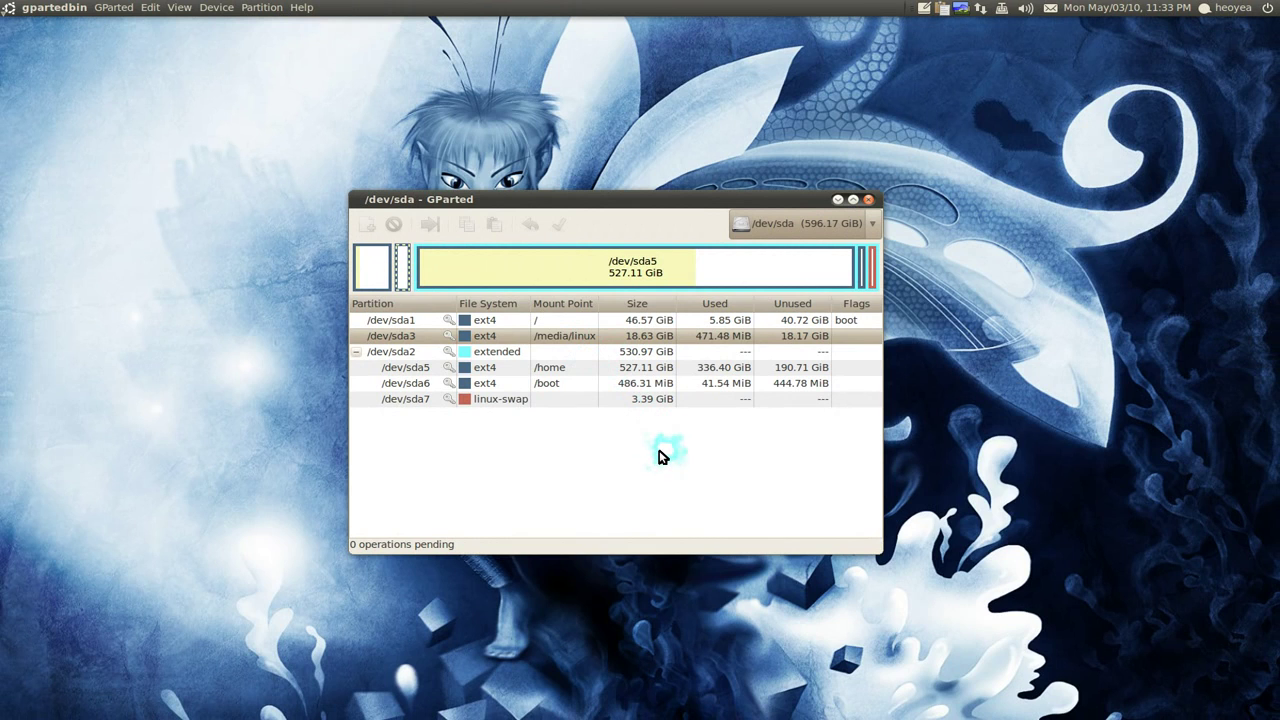
pyautogui.click(563, 369)
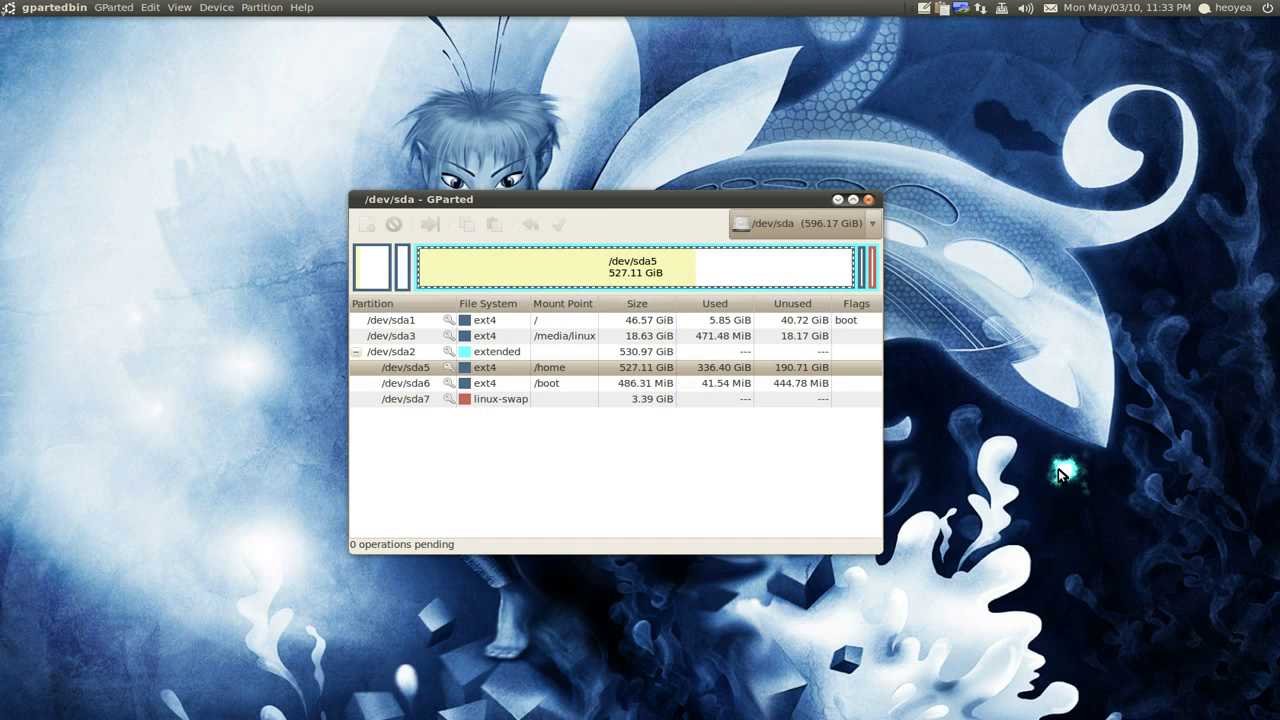
pyautogui.click(580, 385)
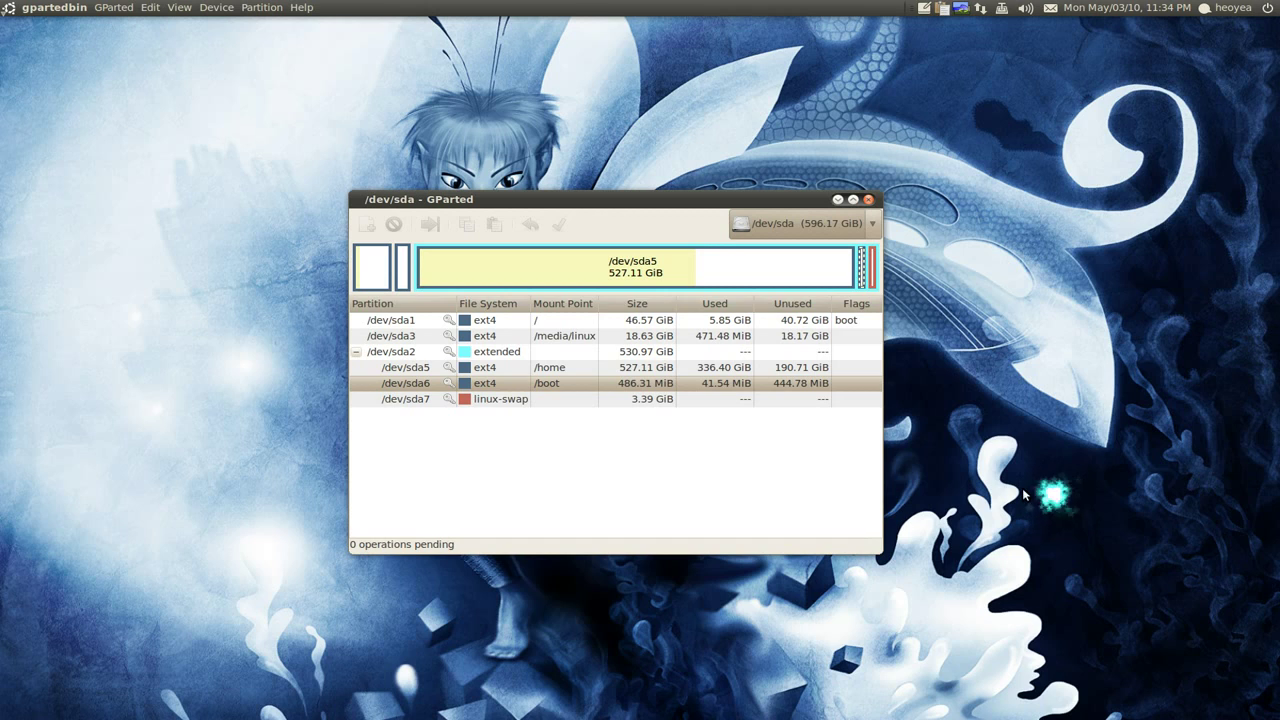
pyautogui.click(607, 400)
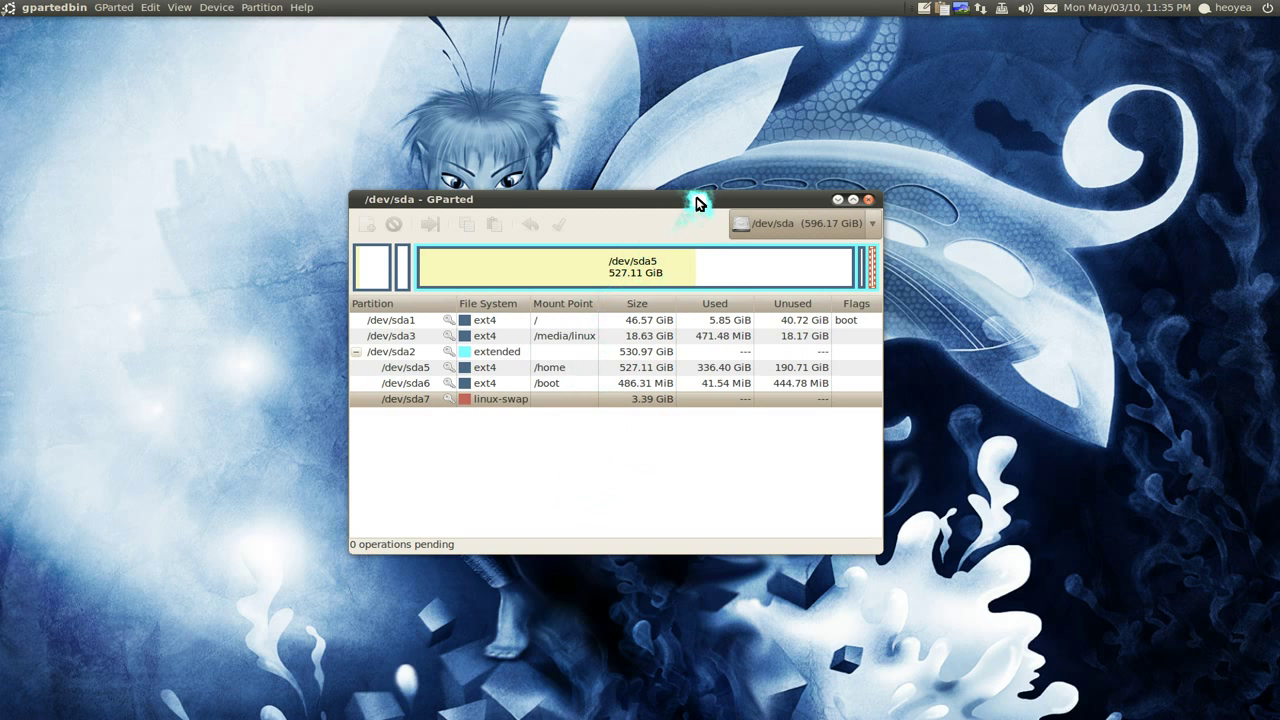
# Step: Move the GParted window aside and place a new file browser window beside it
pyautogui.moveTo(731, 200); pyautogui.dragTo(1005, 205)
pyautogui.click(210, 165)
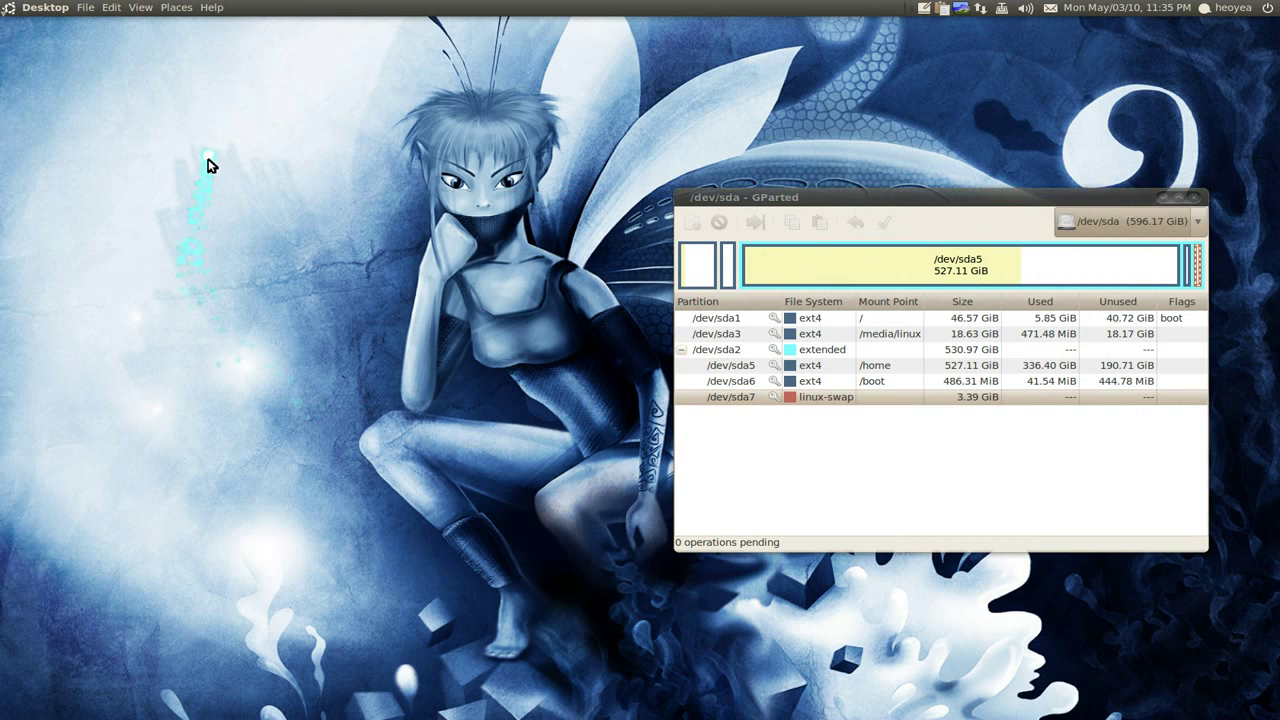
pyautogui.press('super+e')
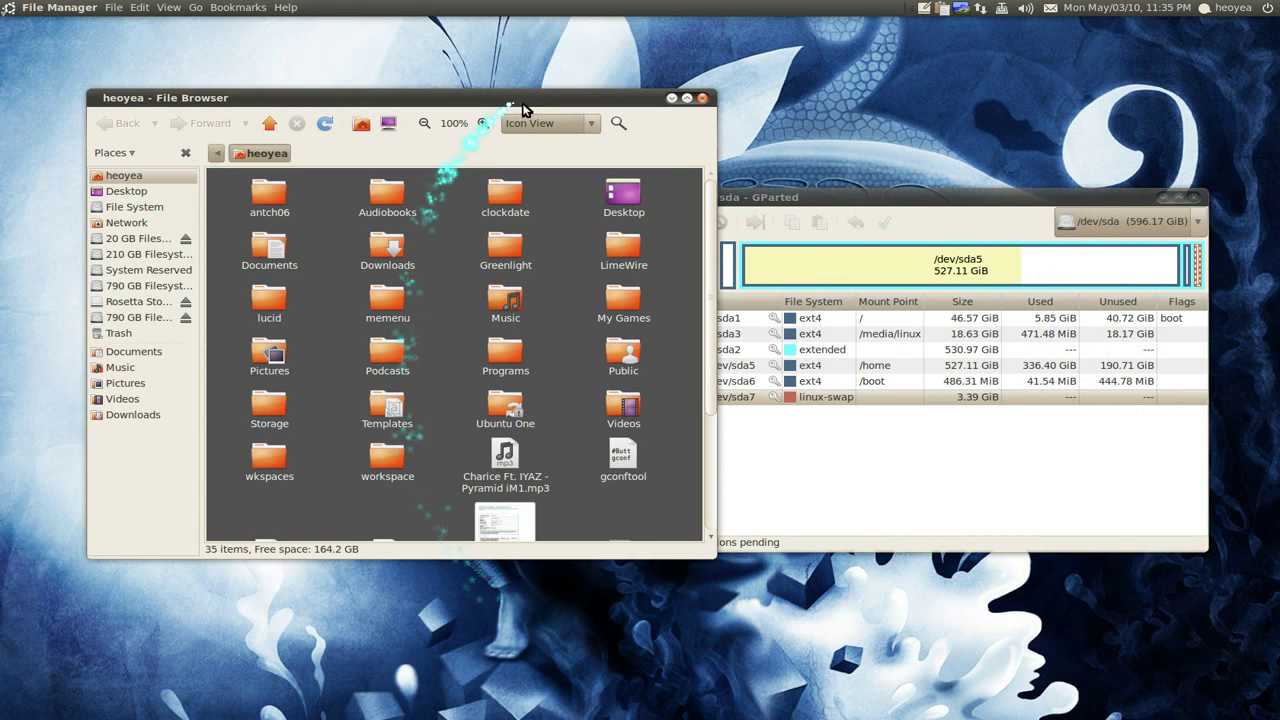
pyautogui.moveTo(534, 93); pyautogui.dragTo(487, 140)
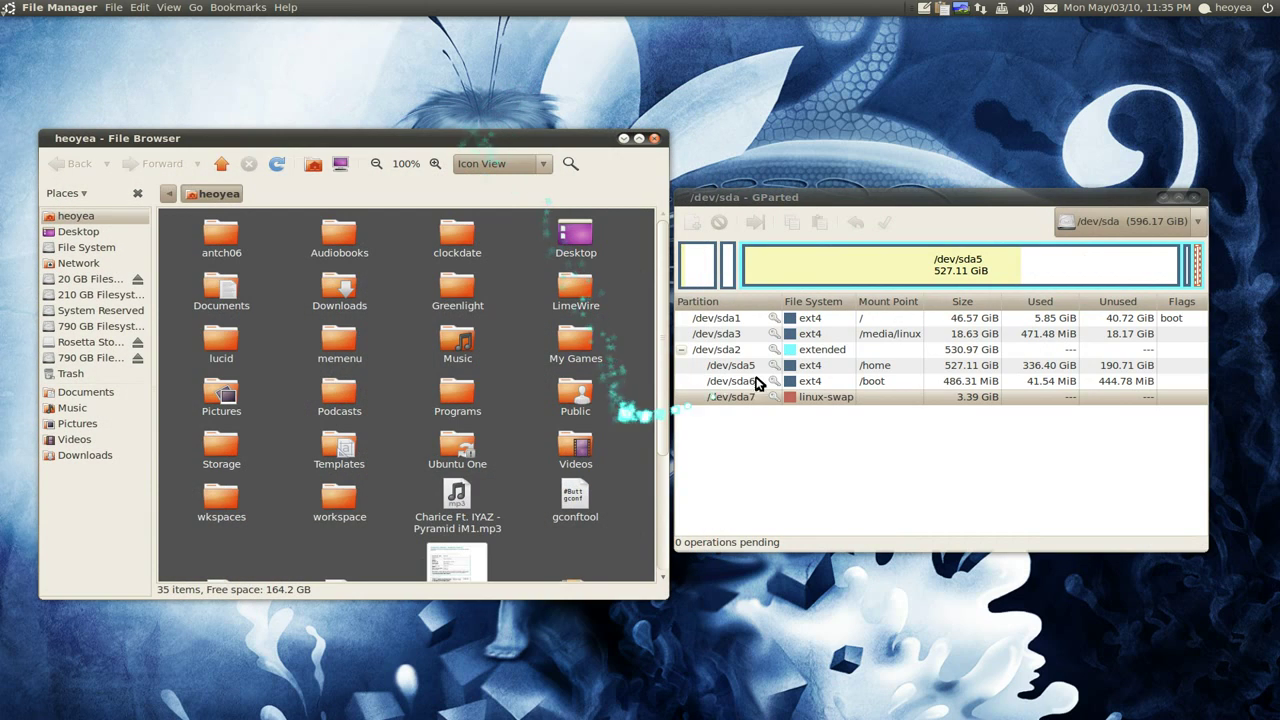
# Step: Select the /dev/sda1 root partition in GParted and examine the folders at / in the file browser
pyautogui.click(908, 318)
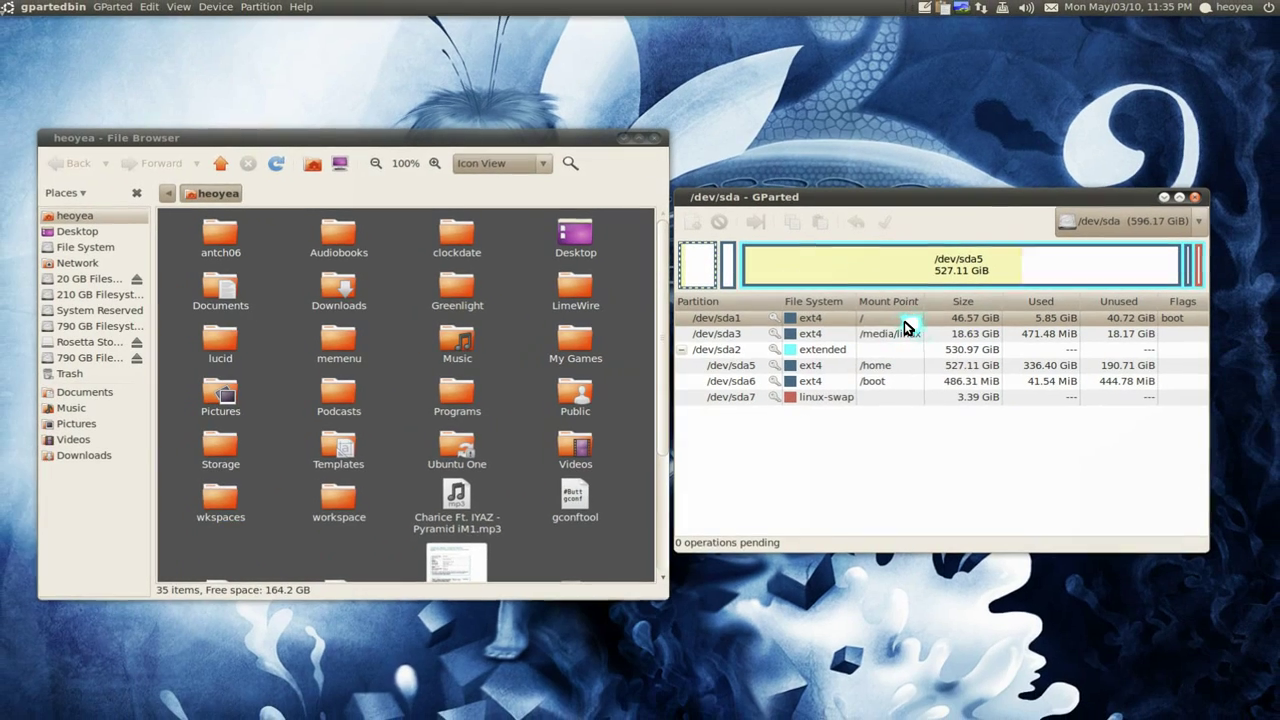
pyautogui.click(88, 248)
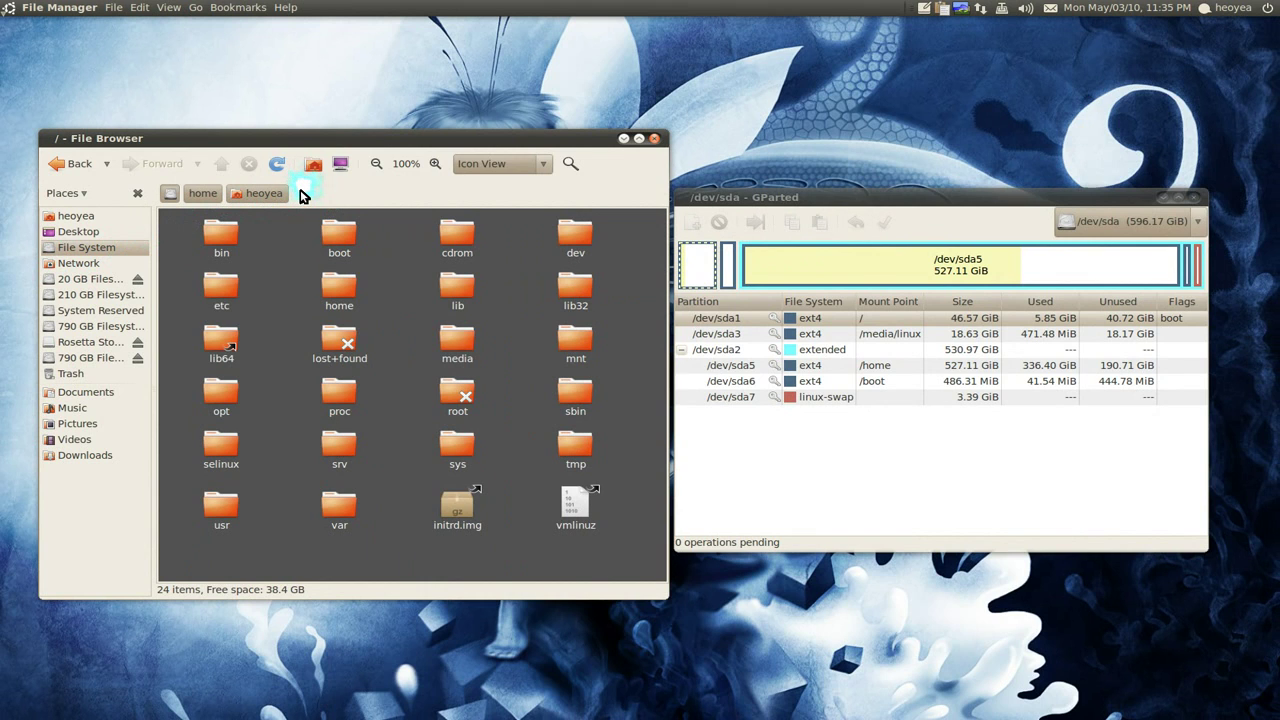
pyautogui.write('/')
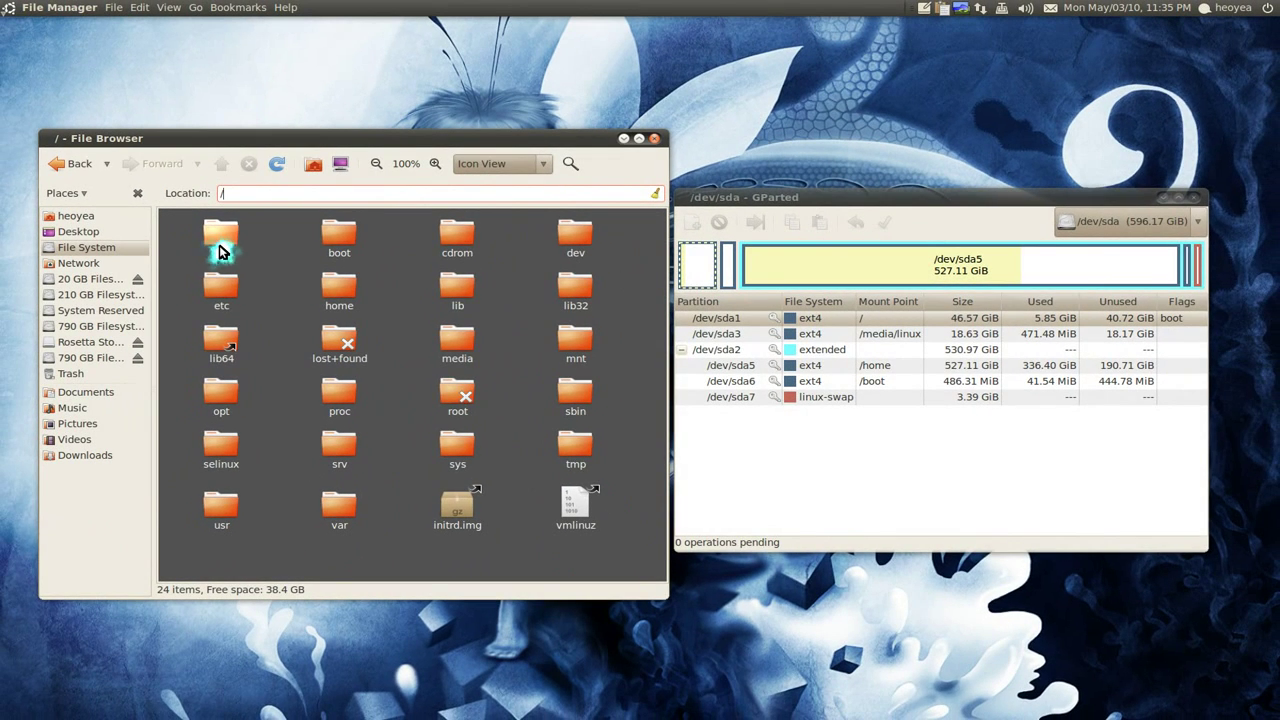
pyautogui.moveTo(172, 222); pyautogui.dragTo(612, 576)
pyautogui.click(623, 475)
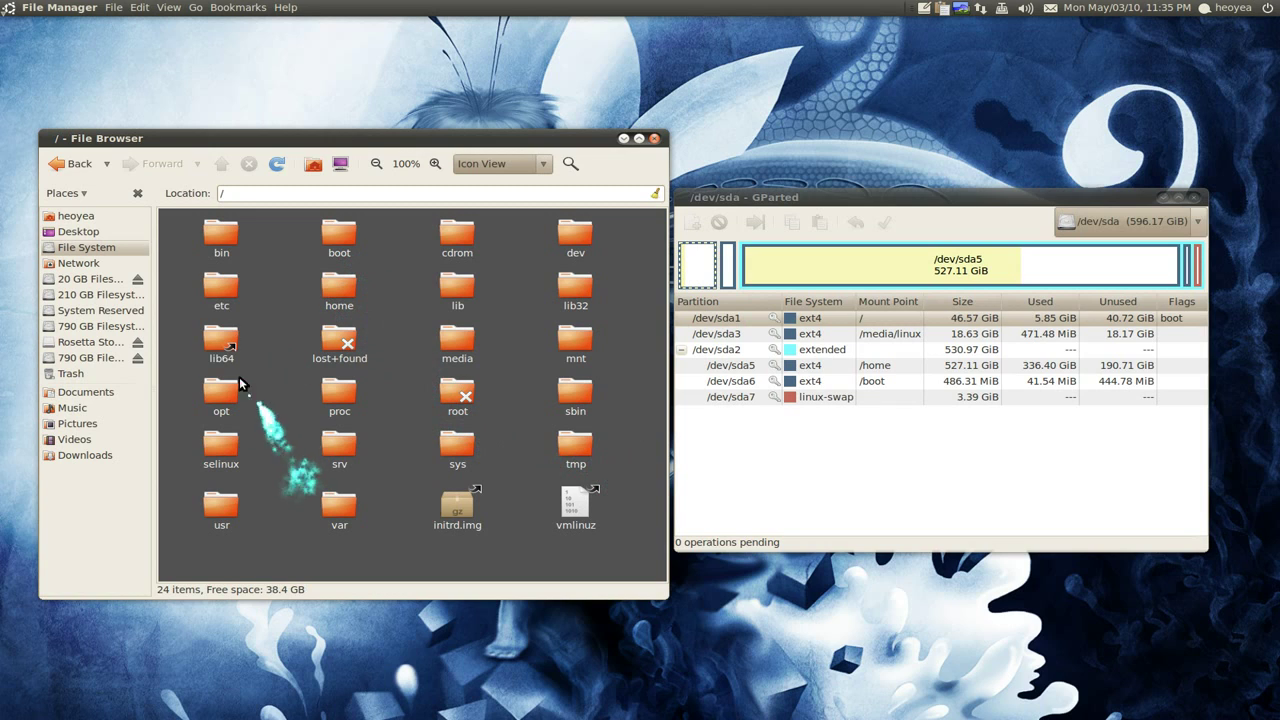
# Step: Look through the contents of the personal home folder and show its hidden files
pyautogui.click(80, 215)
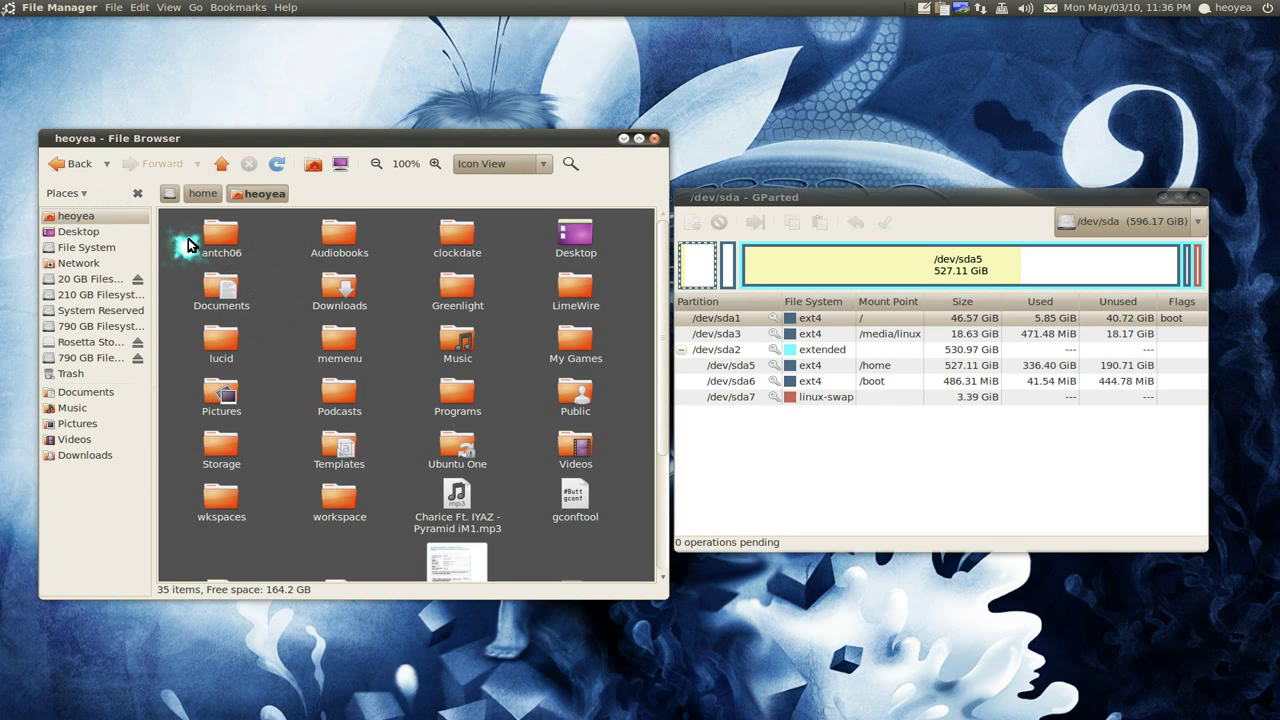
pyautogui.scroll(-3, 188, 240)
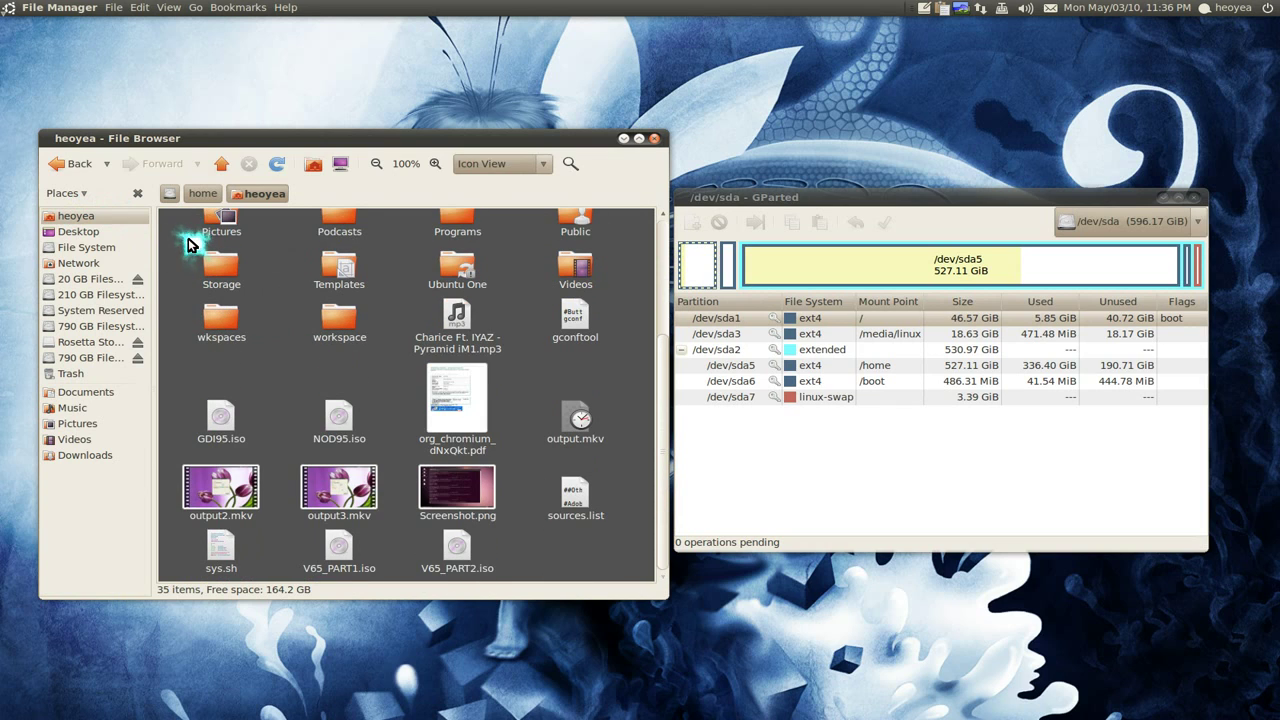
pyautogui.scroll(1, 280, 270)
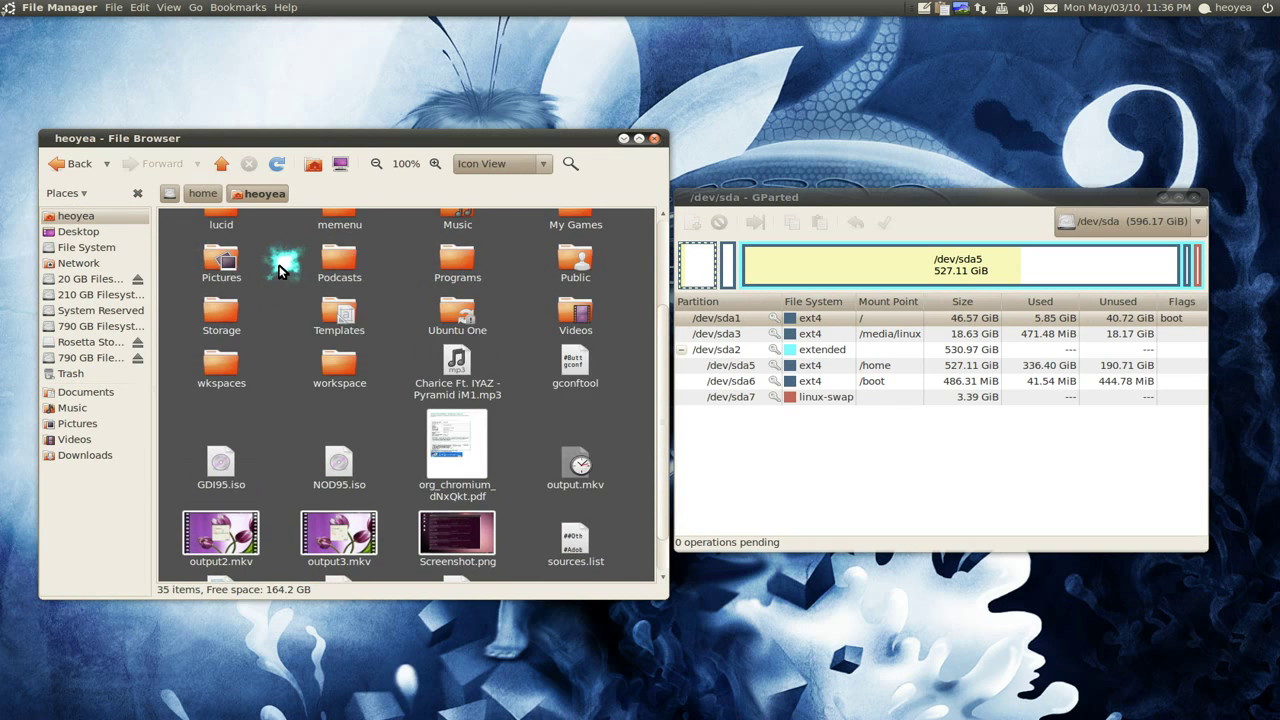
pyautogui.scroll(2, 280, 270)
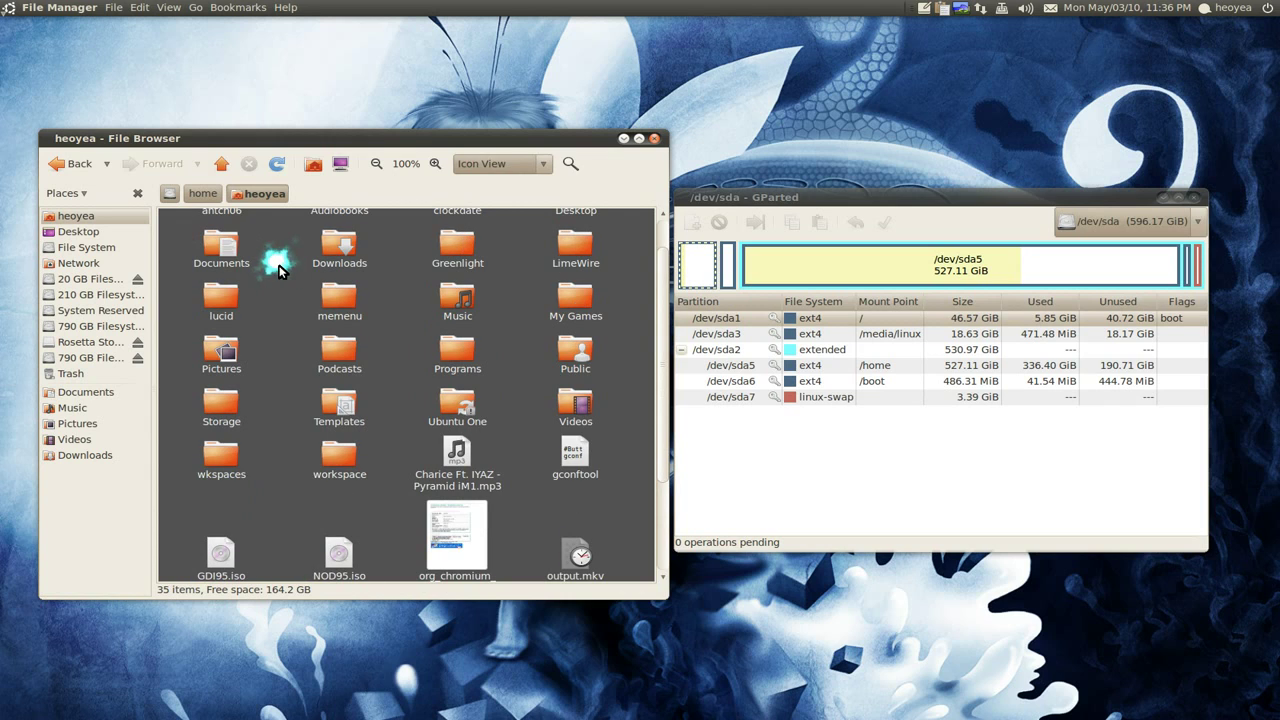
pyautogui.hotkey('ctrl', 'h')
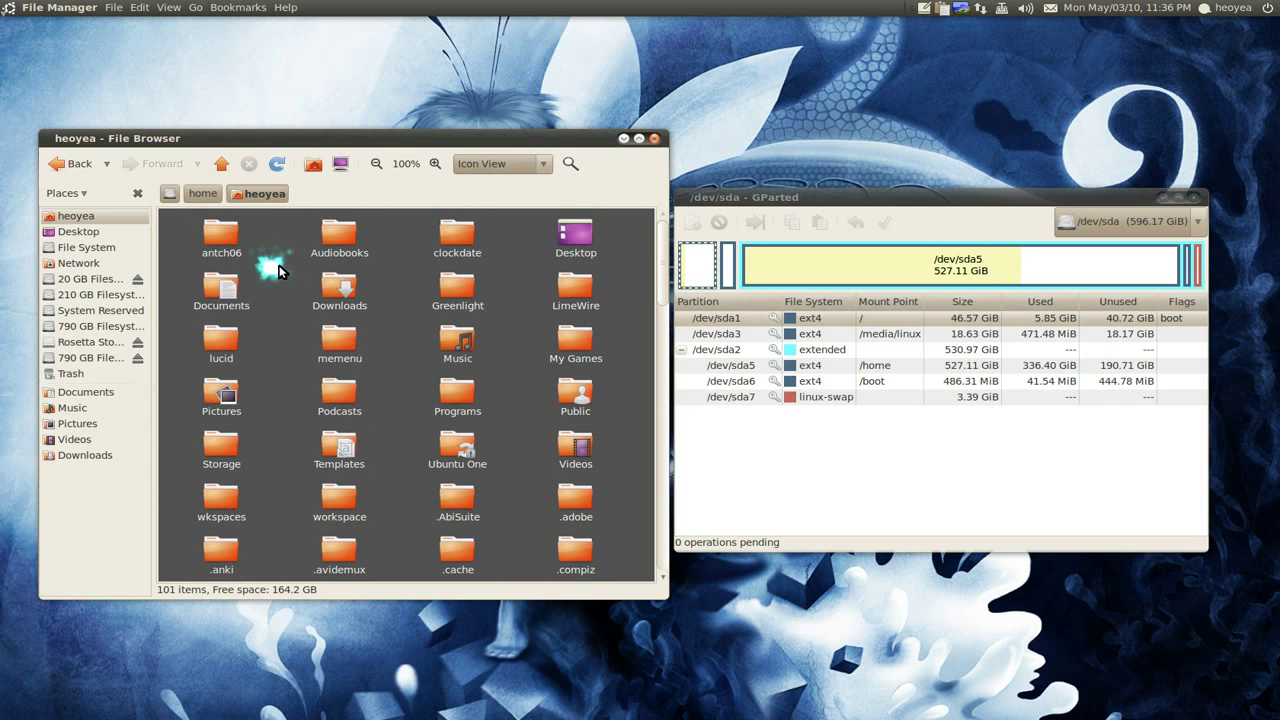
# Step: Look through the hidden configuration folders in the home folder, from .AbiSuite to .nautilus
pyautogui.scroll(-3, 279, 265)
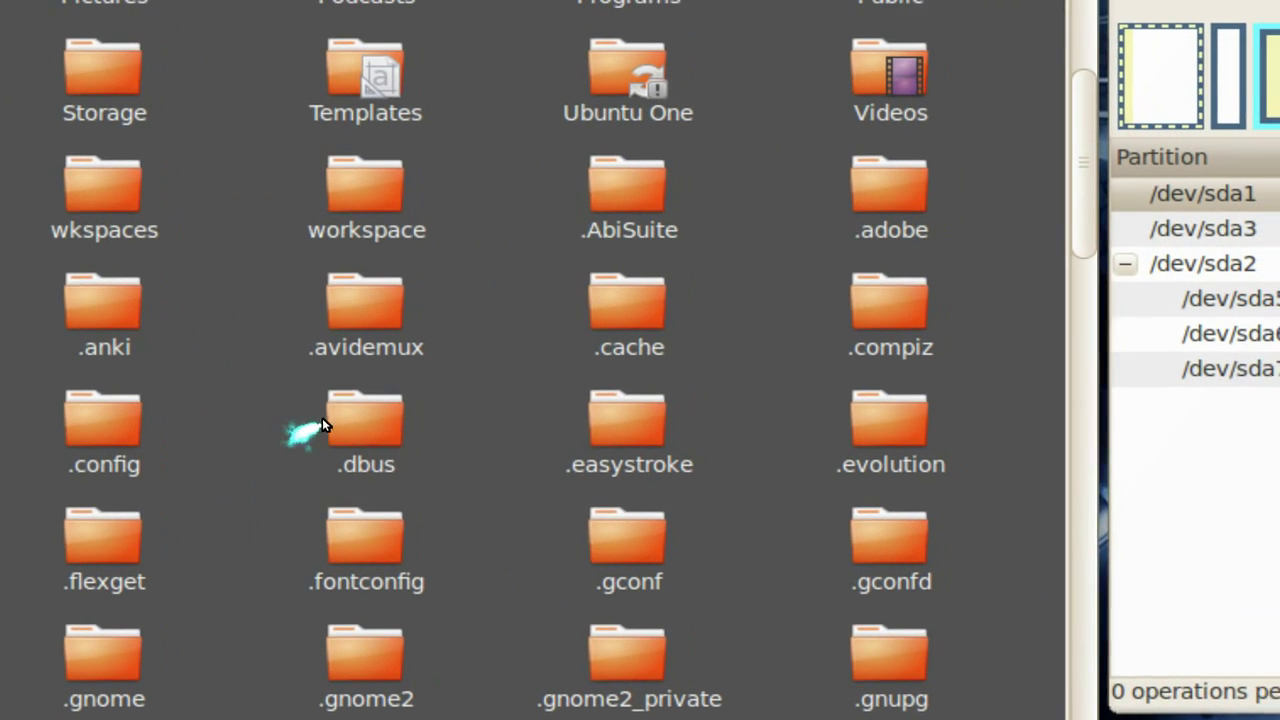
pyautogui.click(335, 422)
pyautogui.click(341, 548)
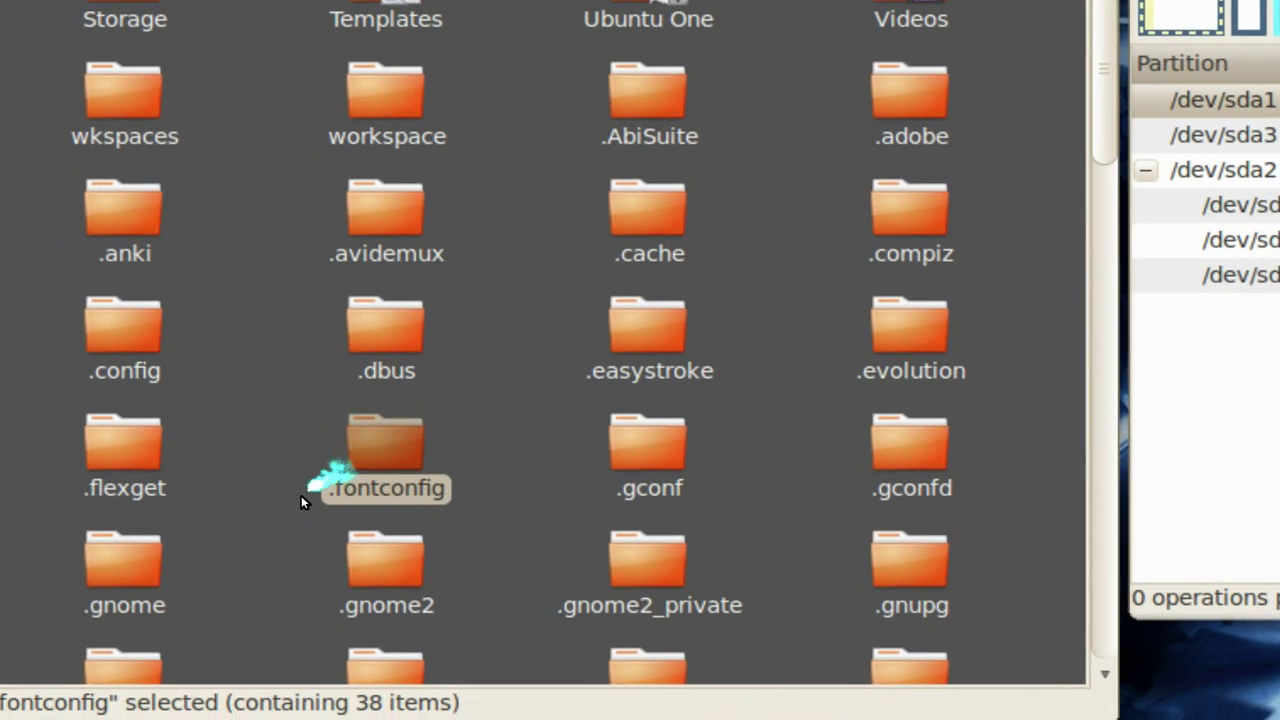
pyautogui.click(294, 504)
pyautogui.scroll(-5, 294, 504)
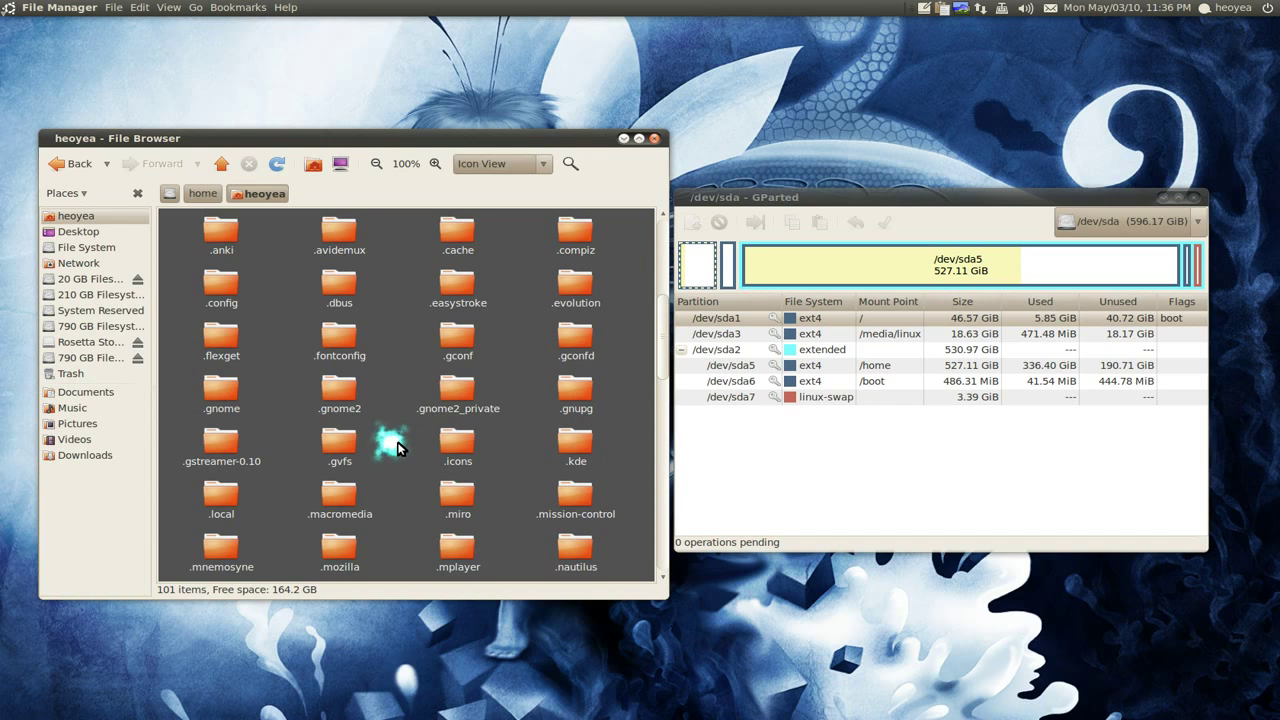
pyautogui.click(340, 660)
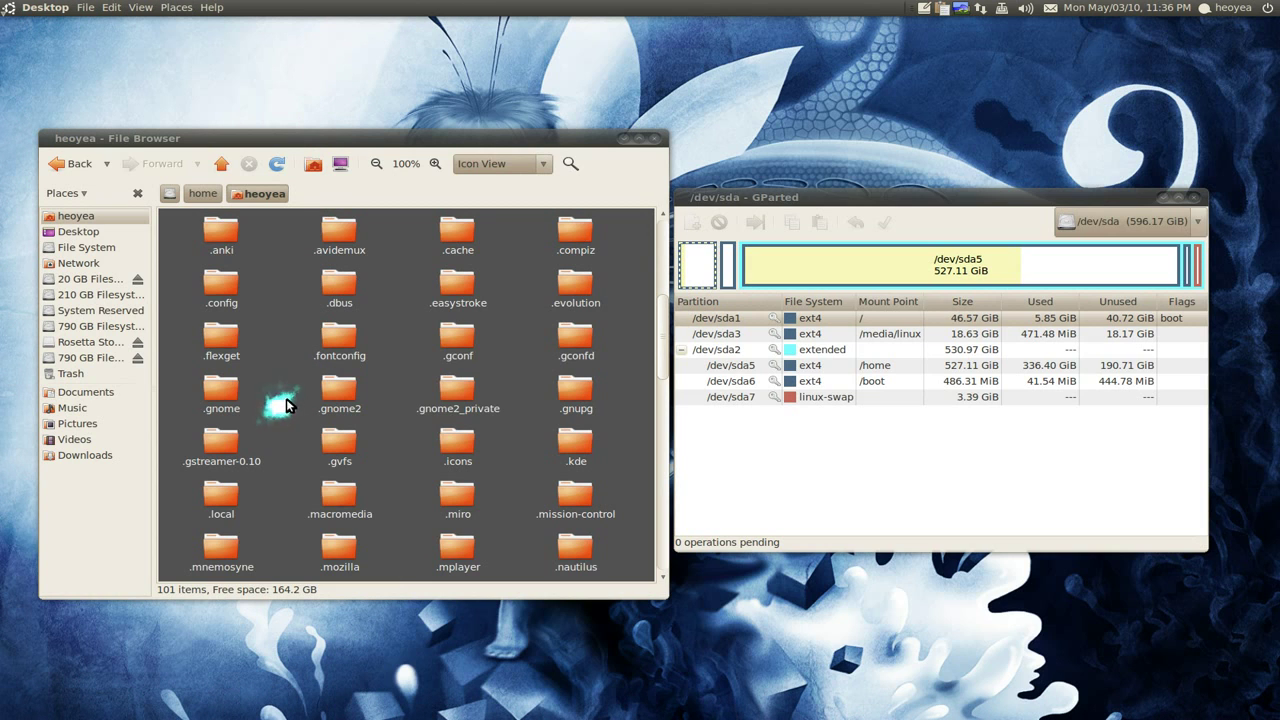
pyautogui.click(394, 362)
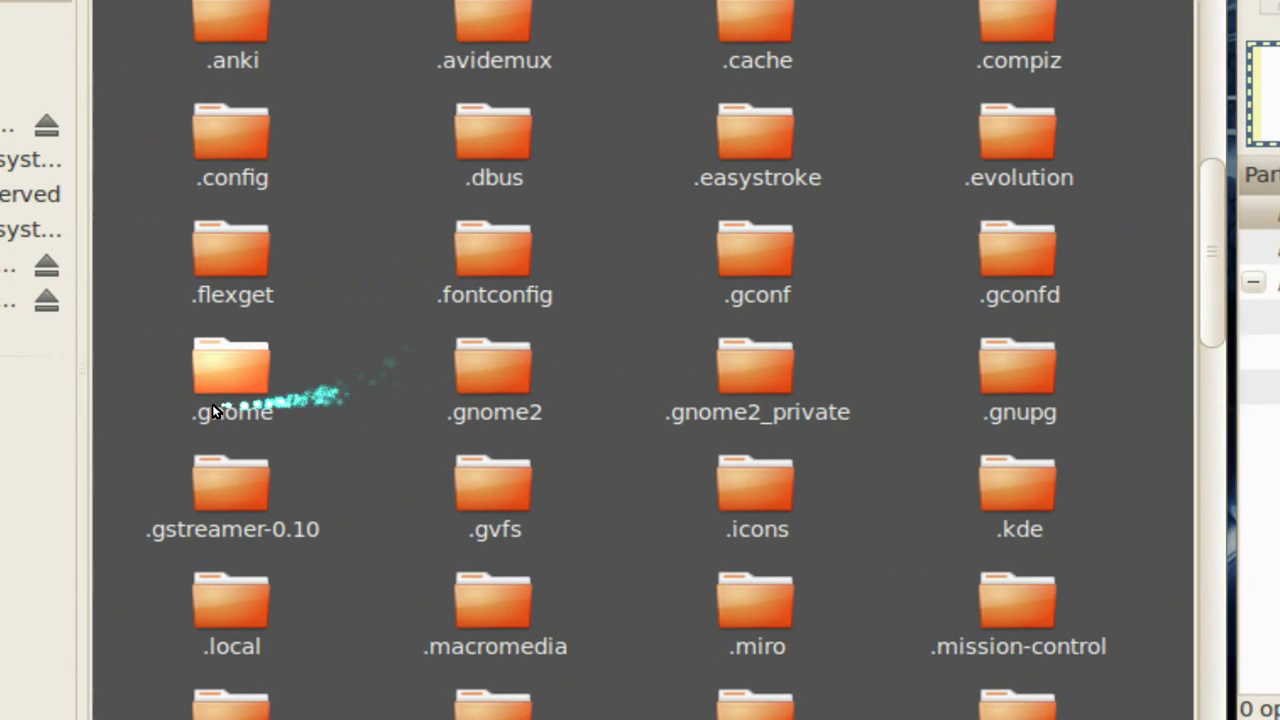
# Step: Select the hidden folders .gnome, .gnome2, .gconf and .gconfd in turn, ending with nothing selected
pyautogui.click(212, 405)
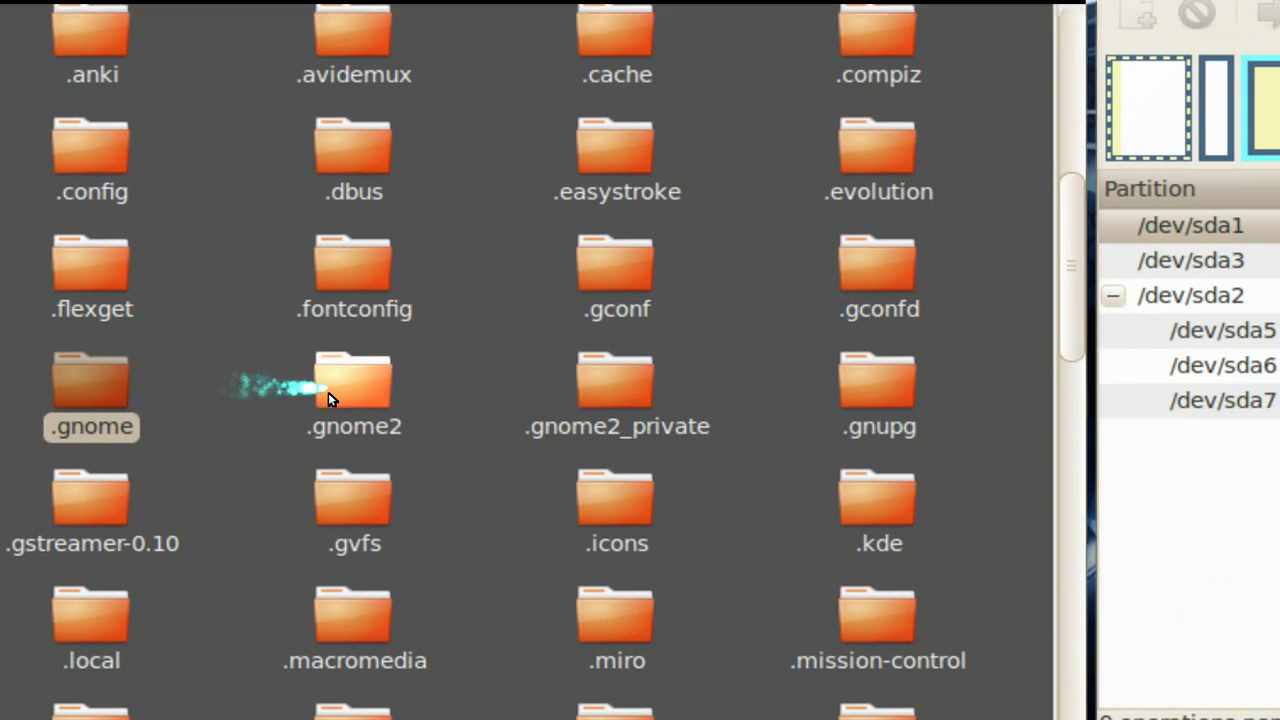
pyautogui.click(328, 392)
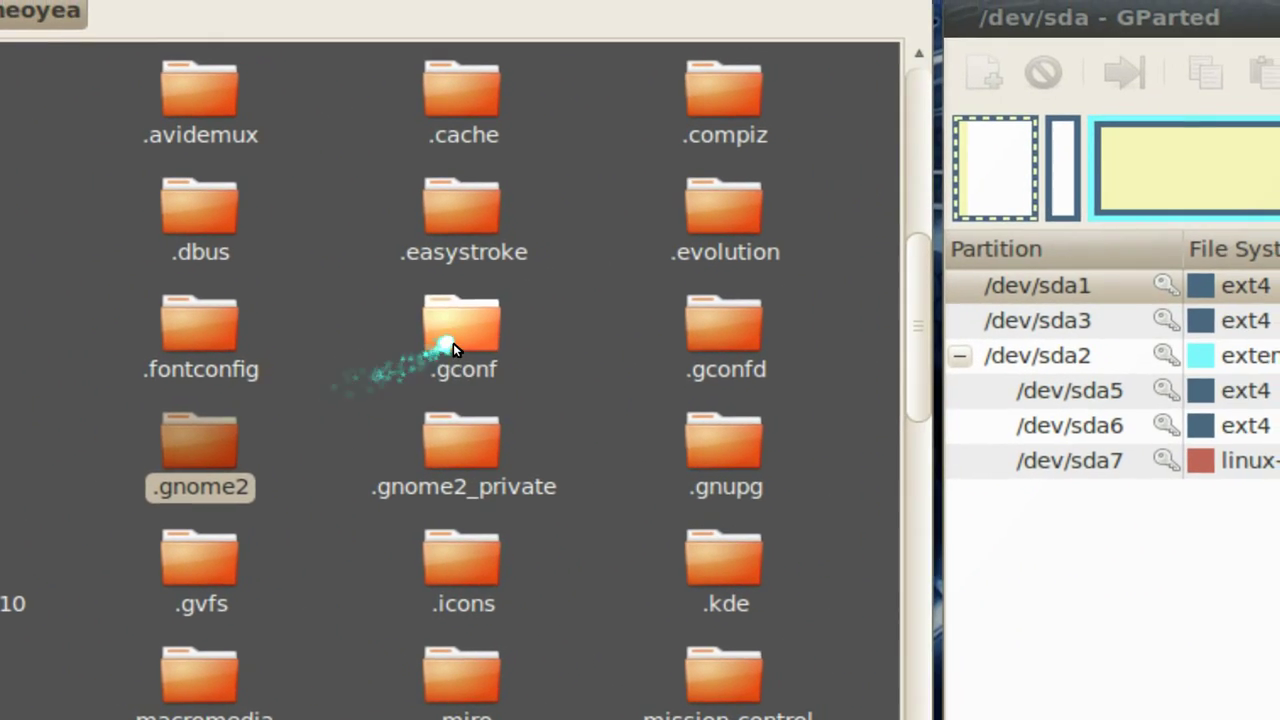
pyautogui.click(622, 281)
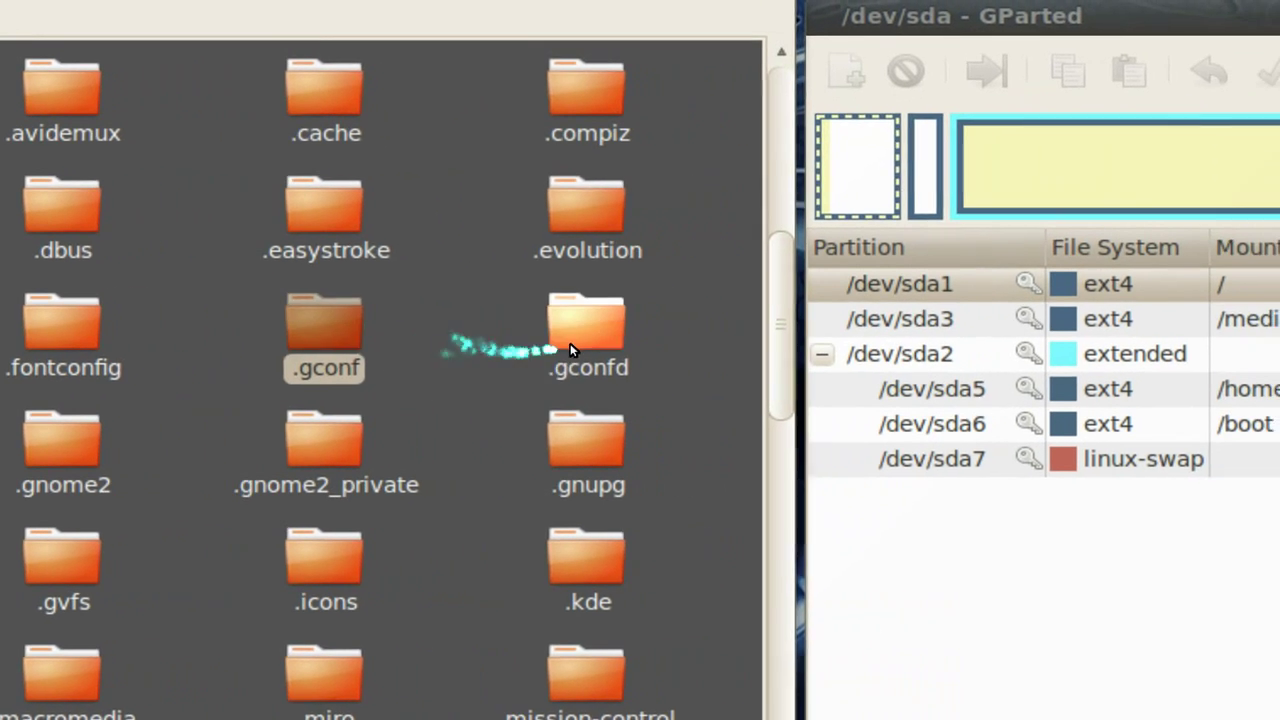
pyautogui.click(688, 350)
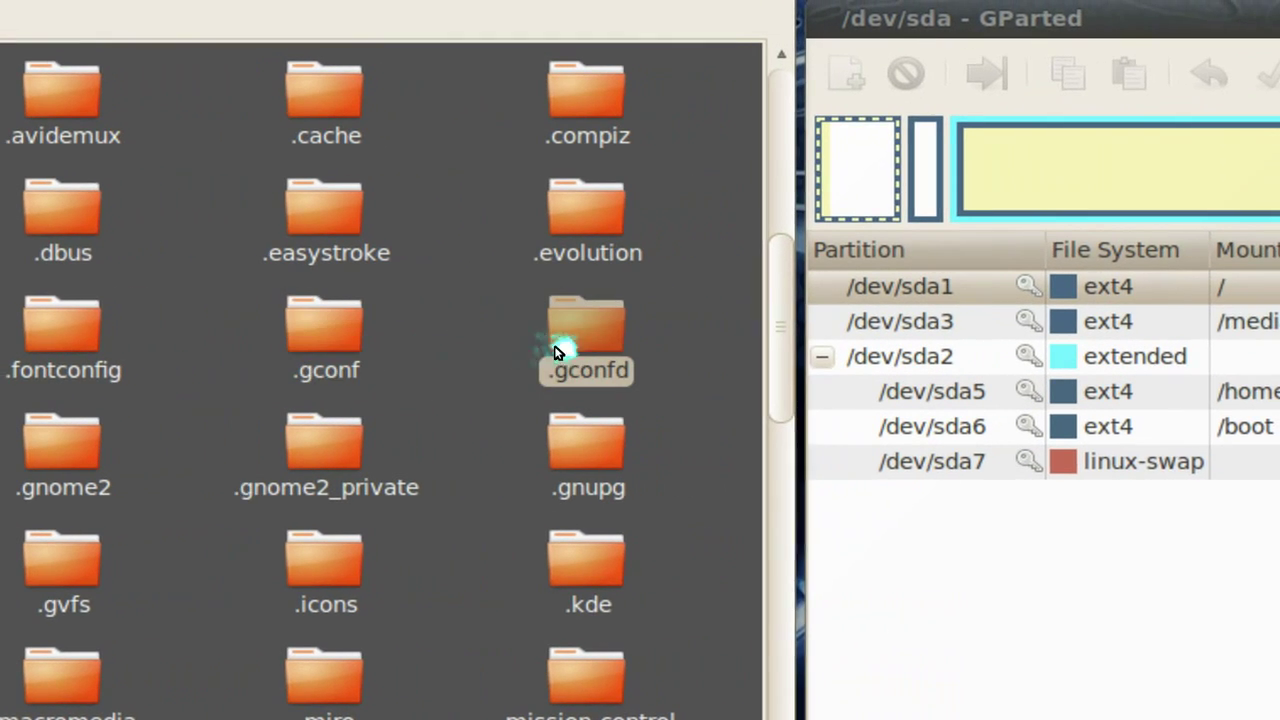
pyautogui.click(485, 350)
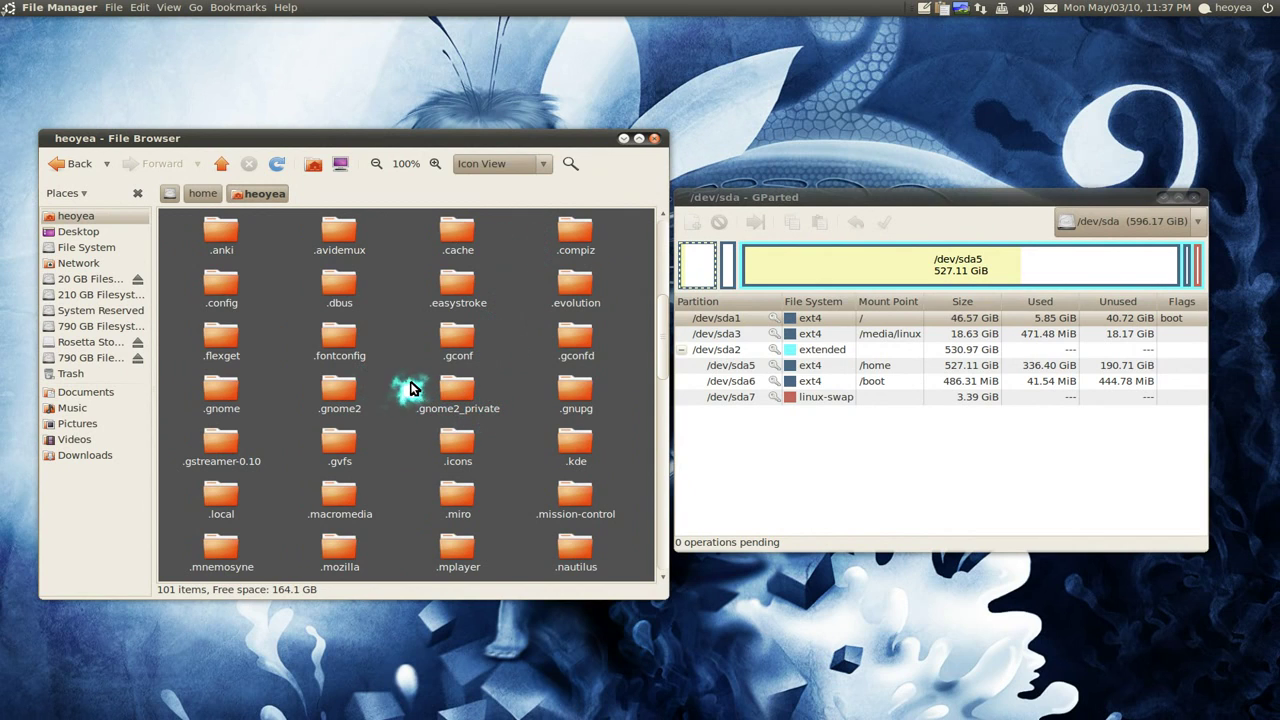
# Step: Select .gconf and .gconfd together, do the same with .gnome and .gnome2, and clear the selection
pyautogui.moveTo(420, 345); pyautogui.dragTo(614, 350)
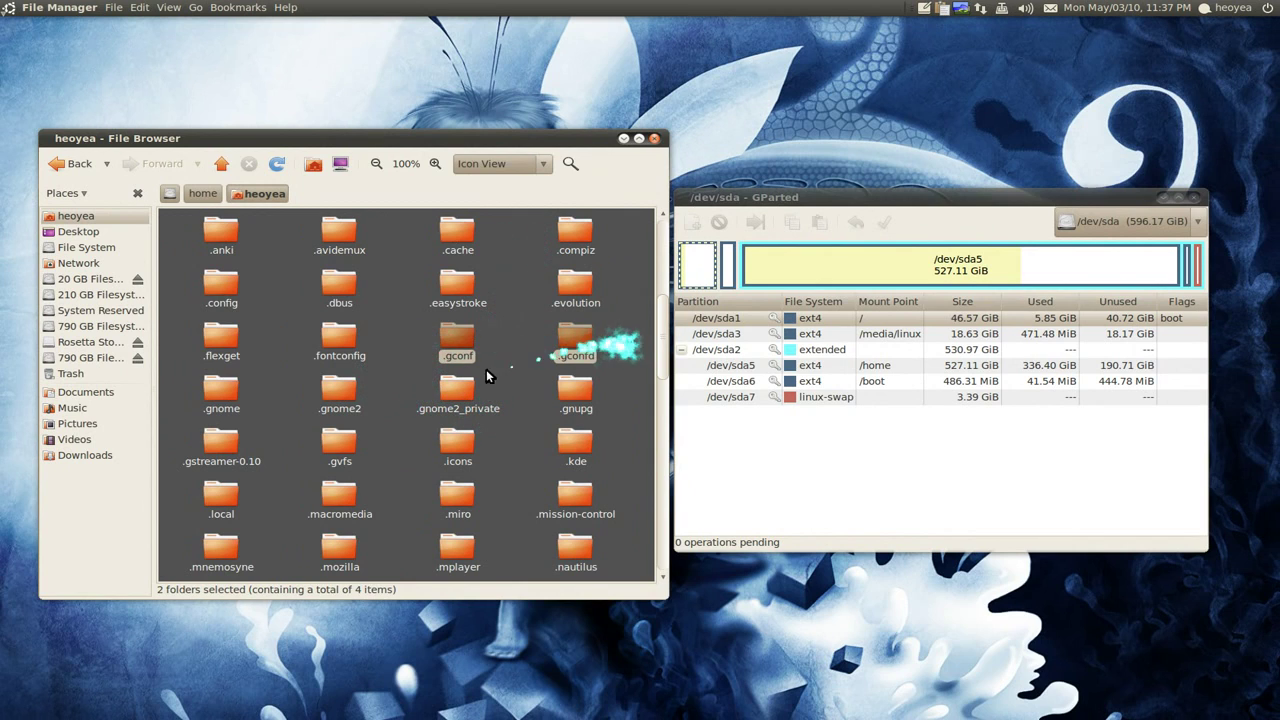
pyautogui.moveTo(355, 413); pyautogui.dragTo(243, 400)
pyautogui.click(271, 386)
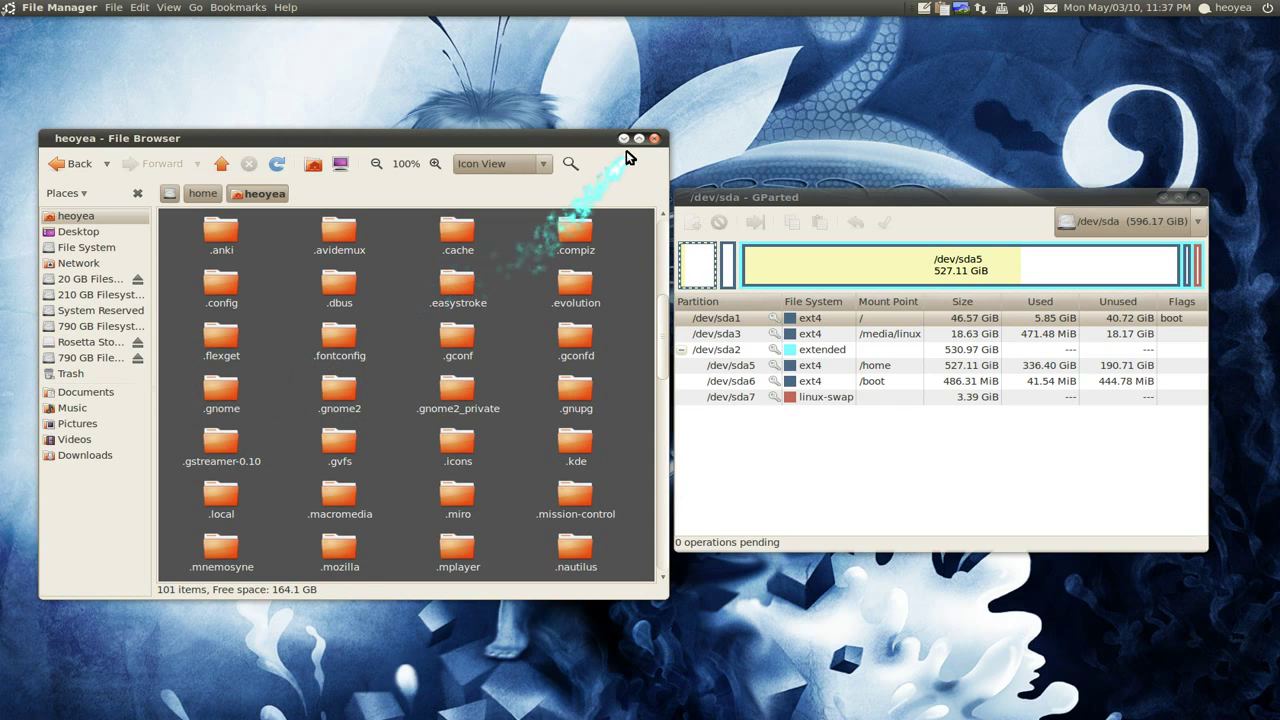
# Step: Close the file browser and move the GParted window back towards the middle of the desktop
pyautogui.click(655, 138)
pyautogui.moveTo(783, 193); pyautogui.dragTo(538, 216)
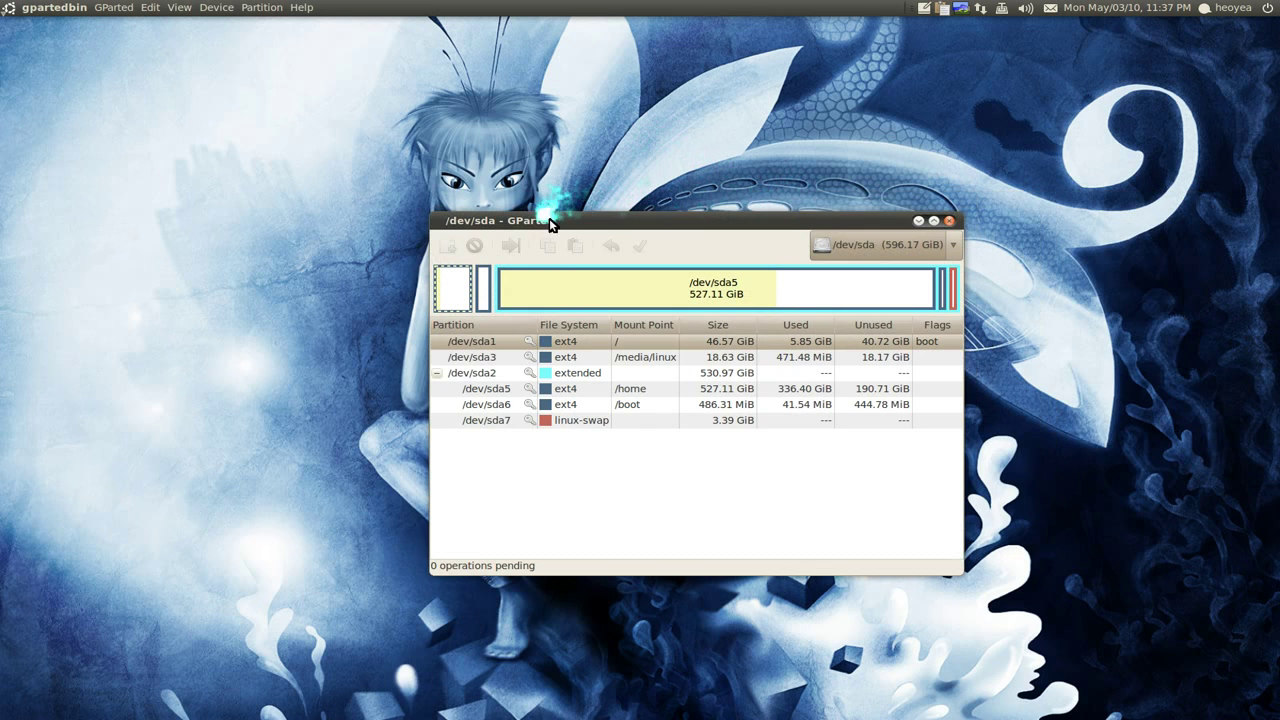
pyautogui.click(712, 183)
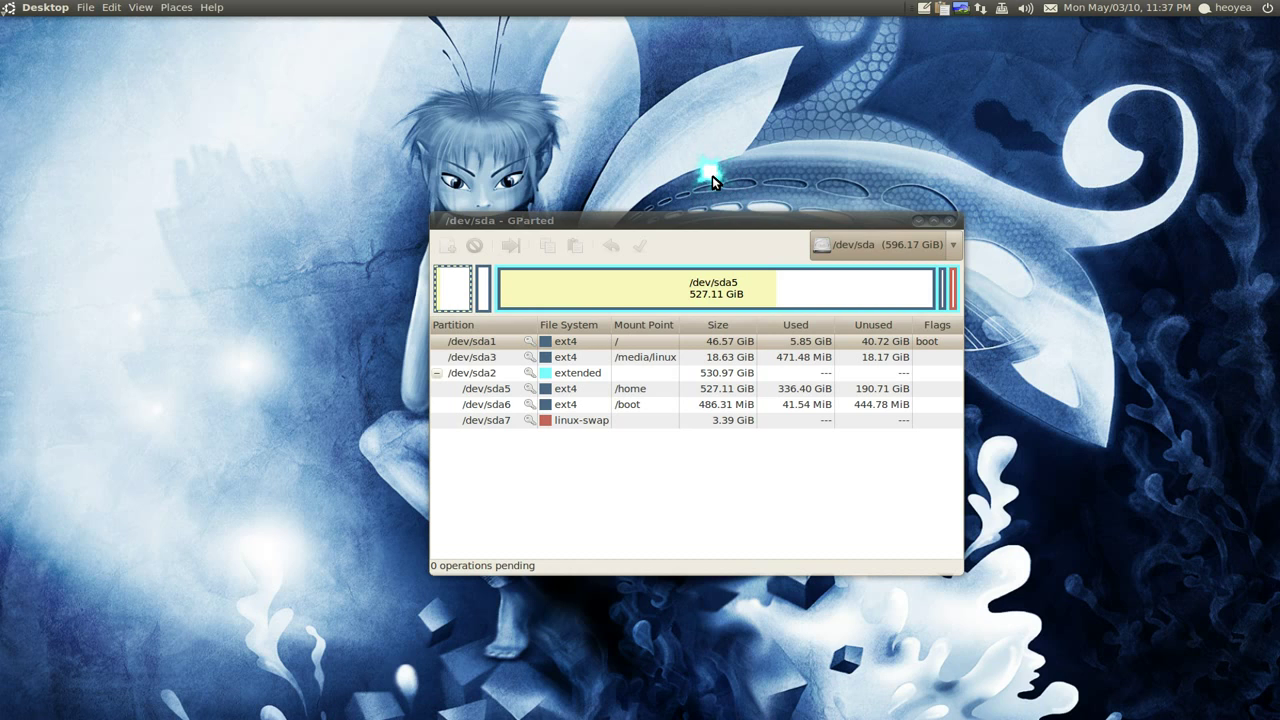
pyautogui.press('F12')
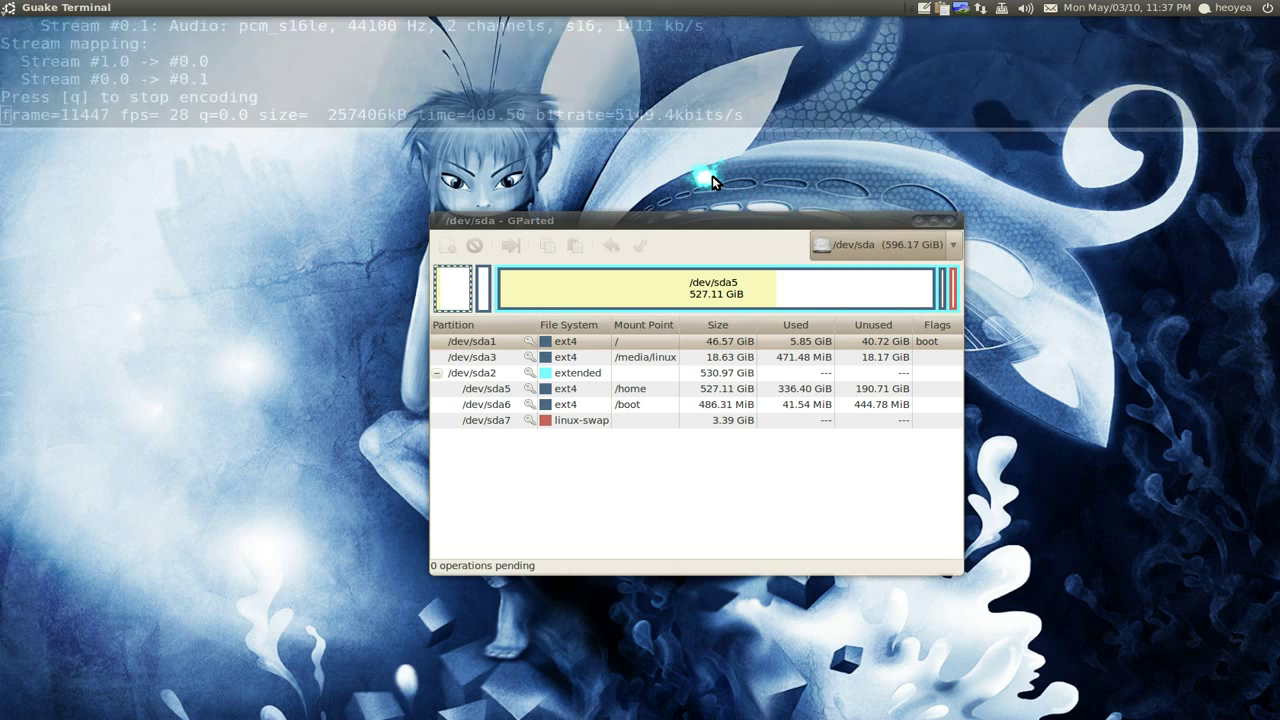